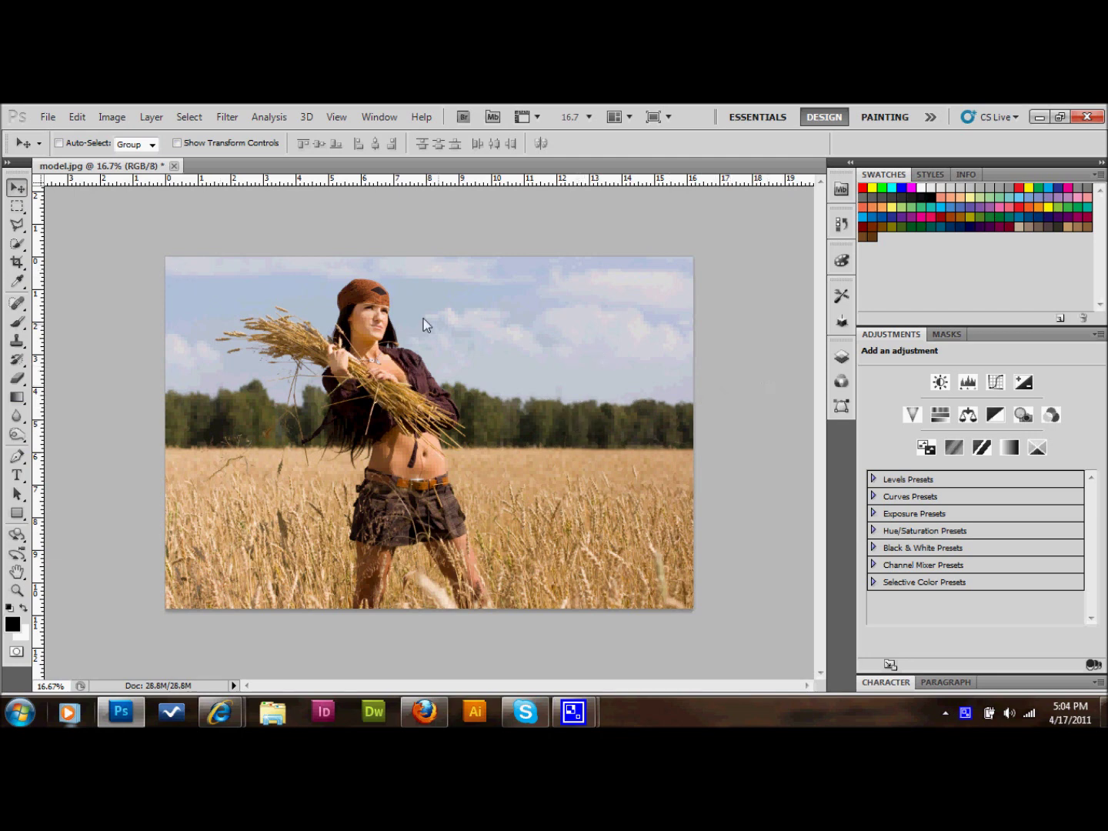
Add a Hue/Saturation adjustment layer above the Background from the Layers panel.
click(842, 358)
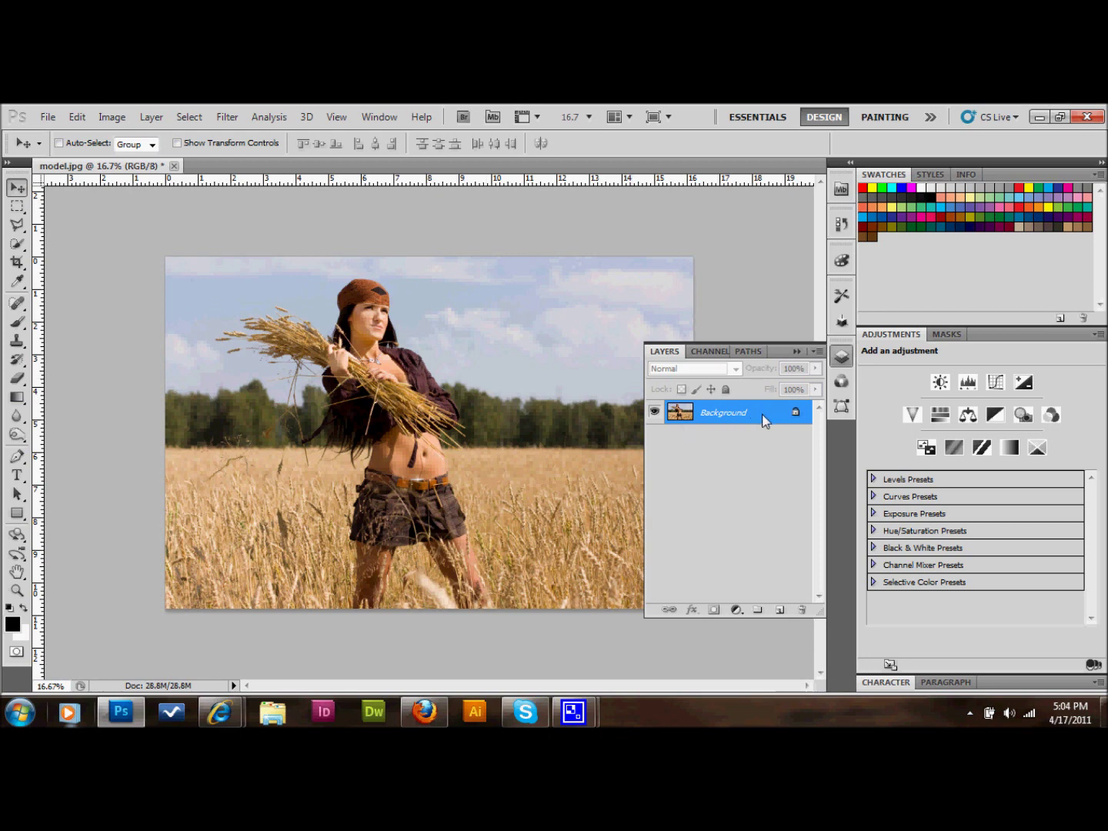
click(736, 611)
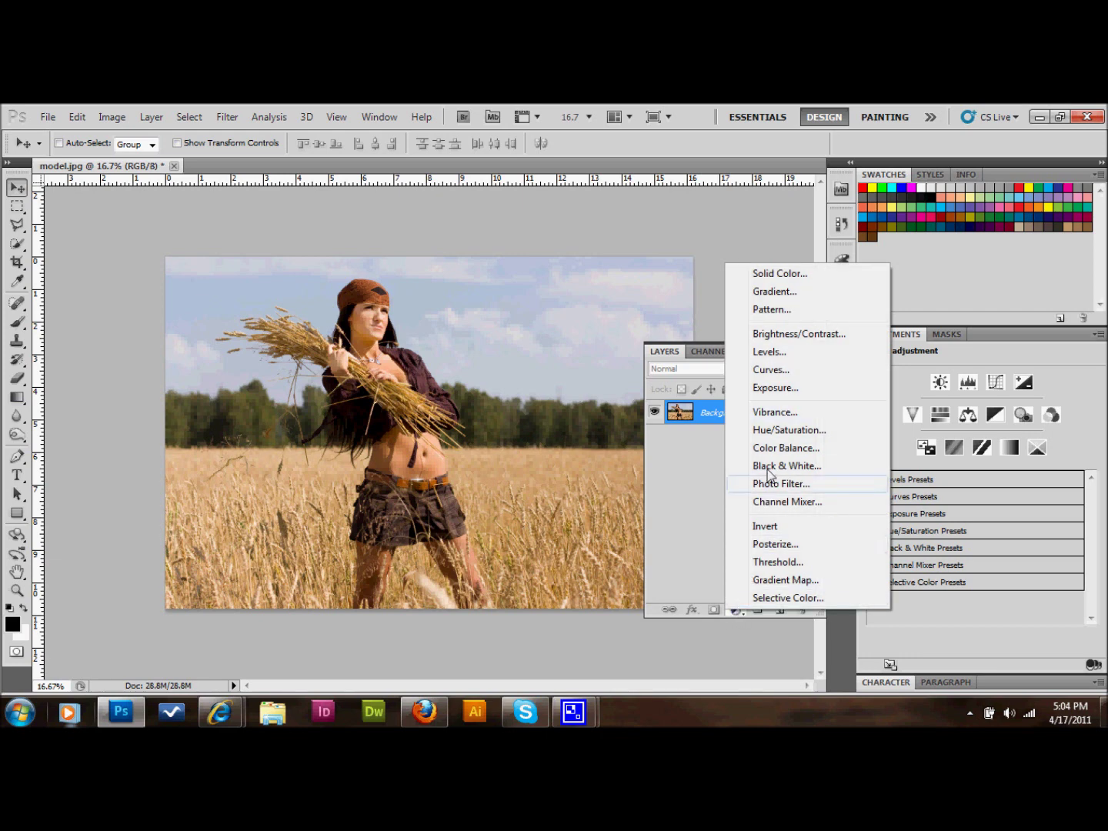
click(779, 434)
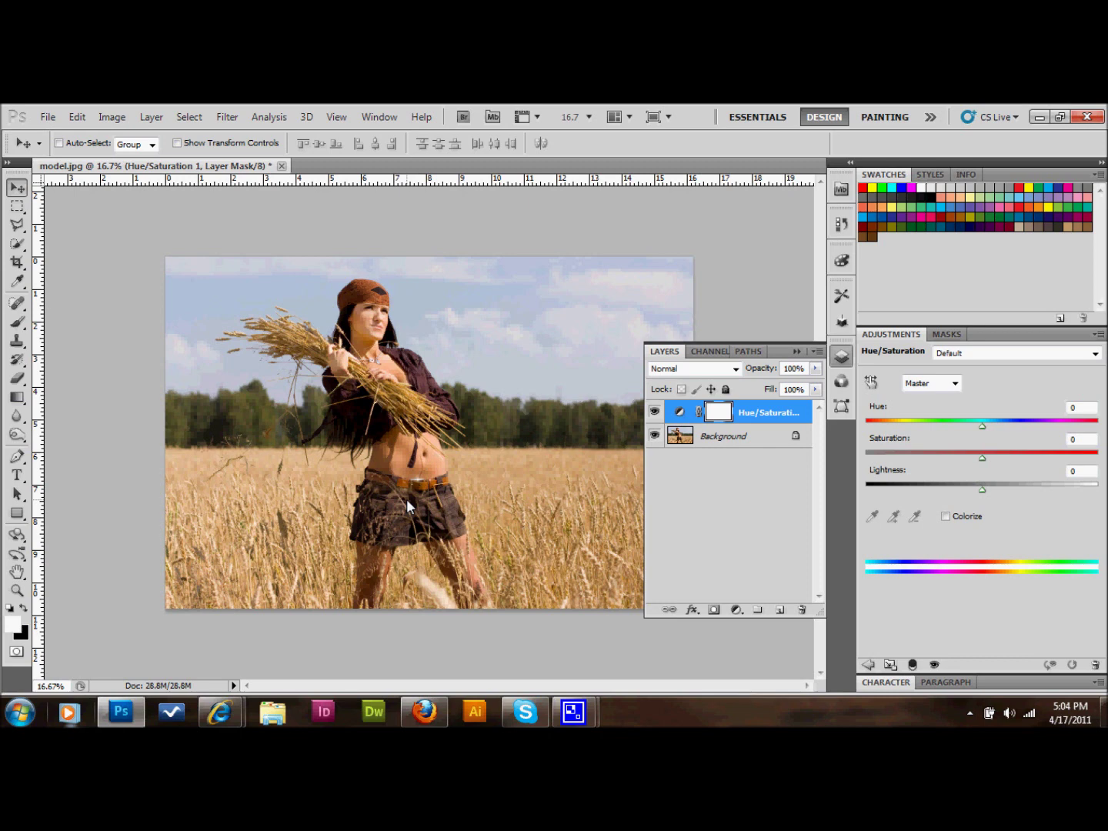
Boost the Reds range saturation to +30 in the Hue/Saturation layer.
click(954, 384)
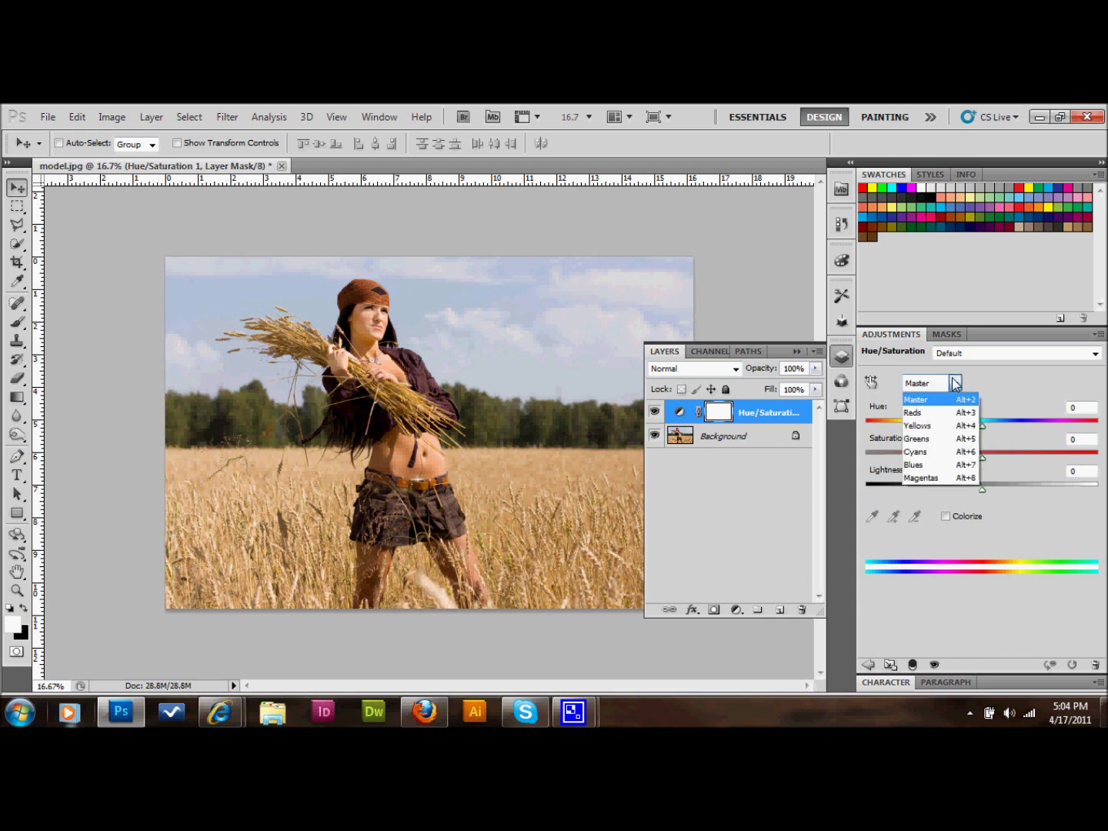
click(923, 416)
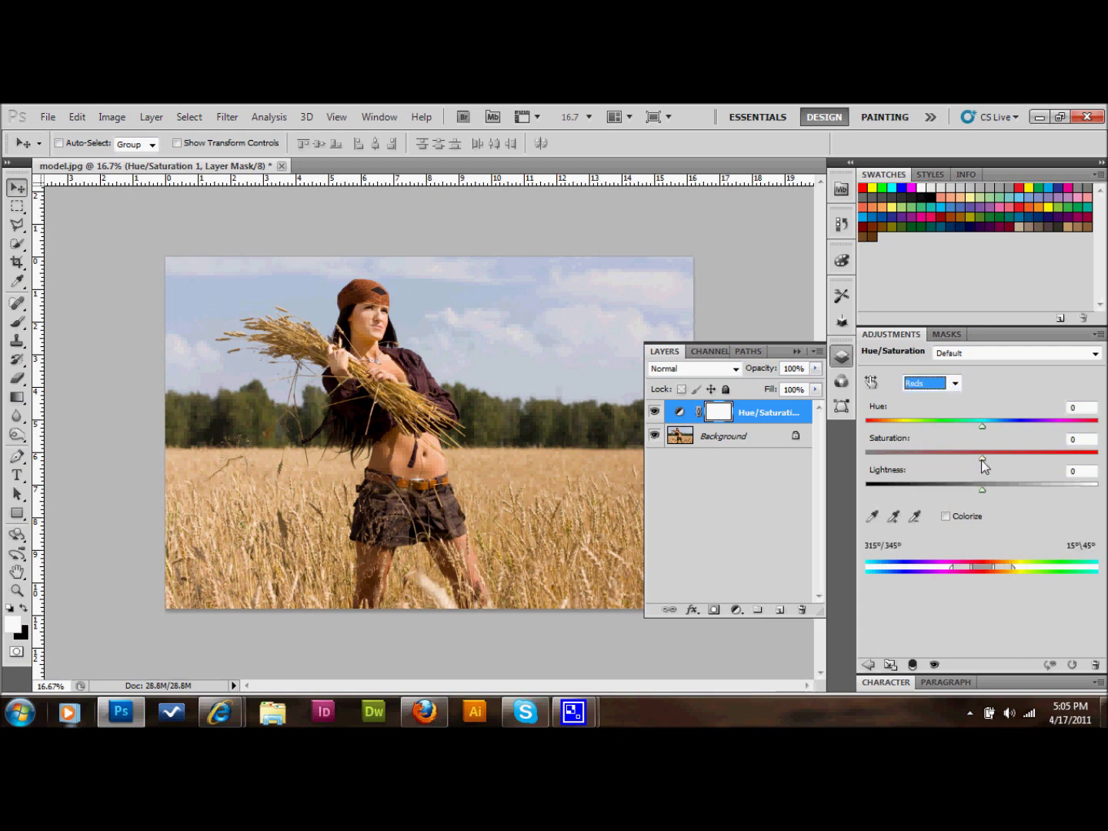
drag(983, 461, 1017, 462)
Fully desaturate the Yellows to -100 and fit the photo to the window.
click(955, 384)
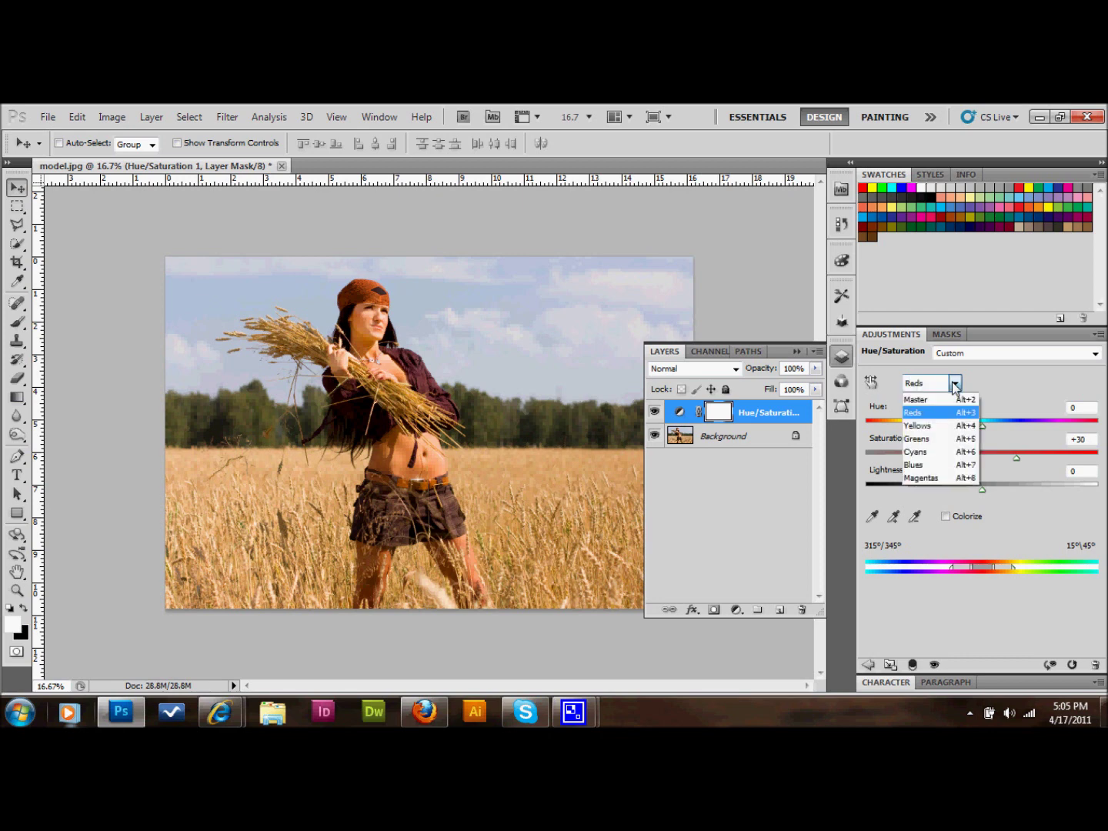
click(962, 424)
drag(982, 458, 895, 453)
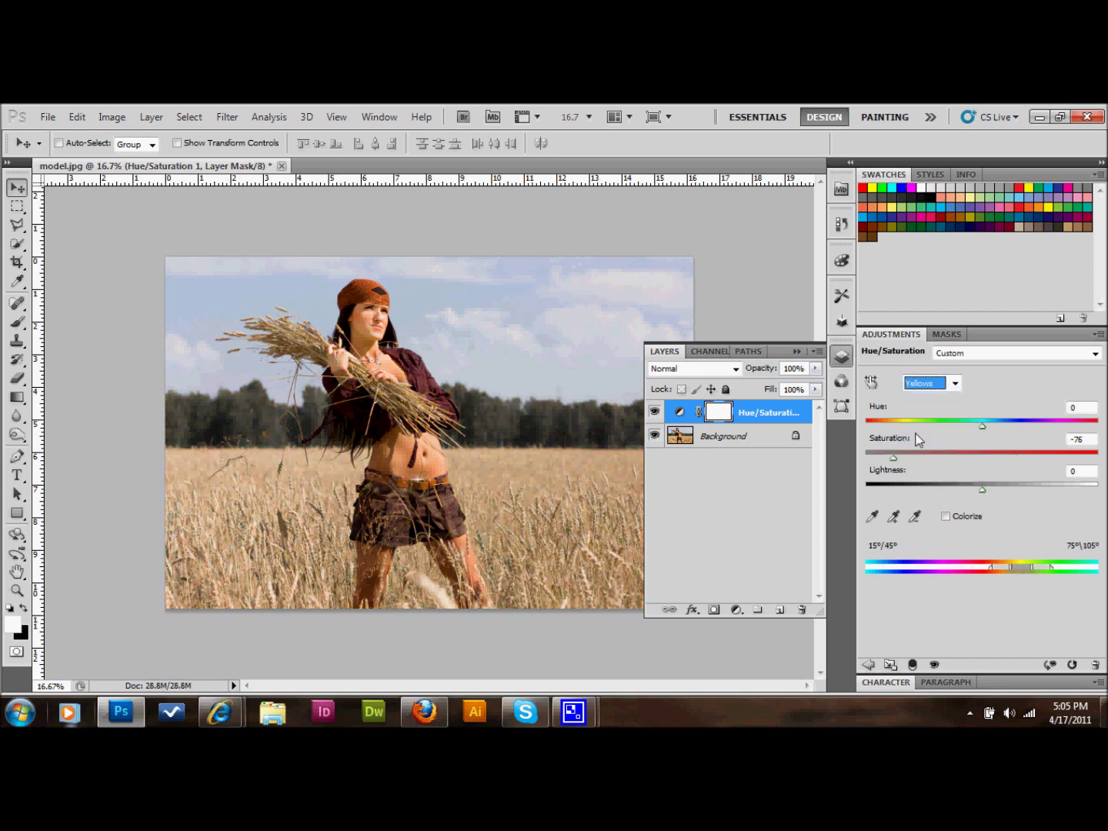
click(892, 459)
drag(892, 458, 826, 461)
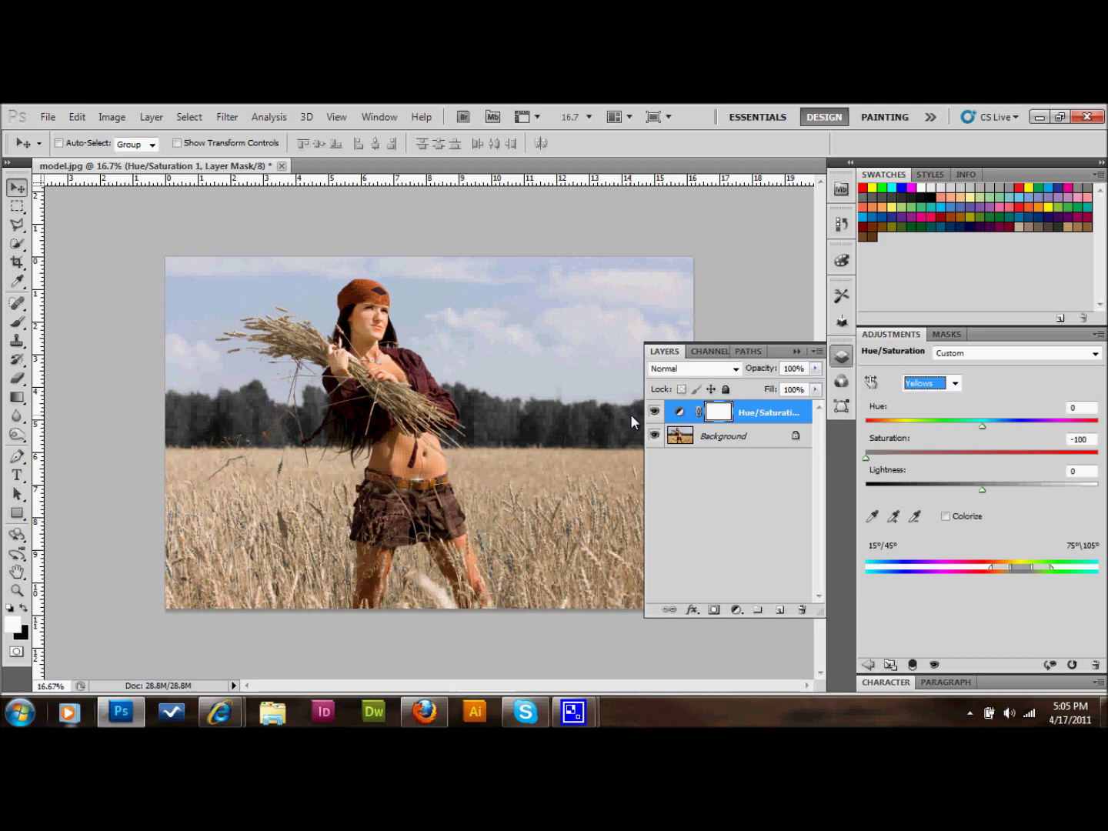
key(ctrl+0)
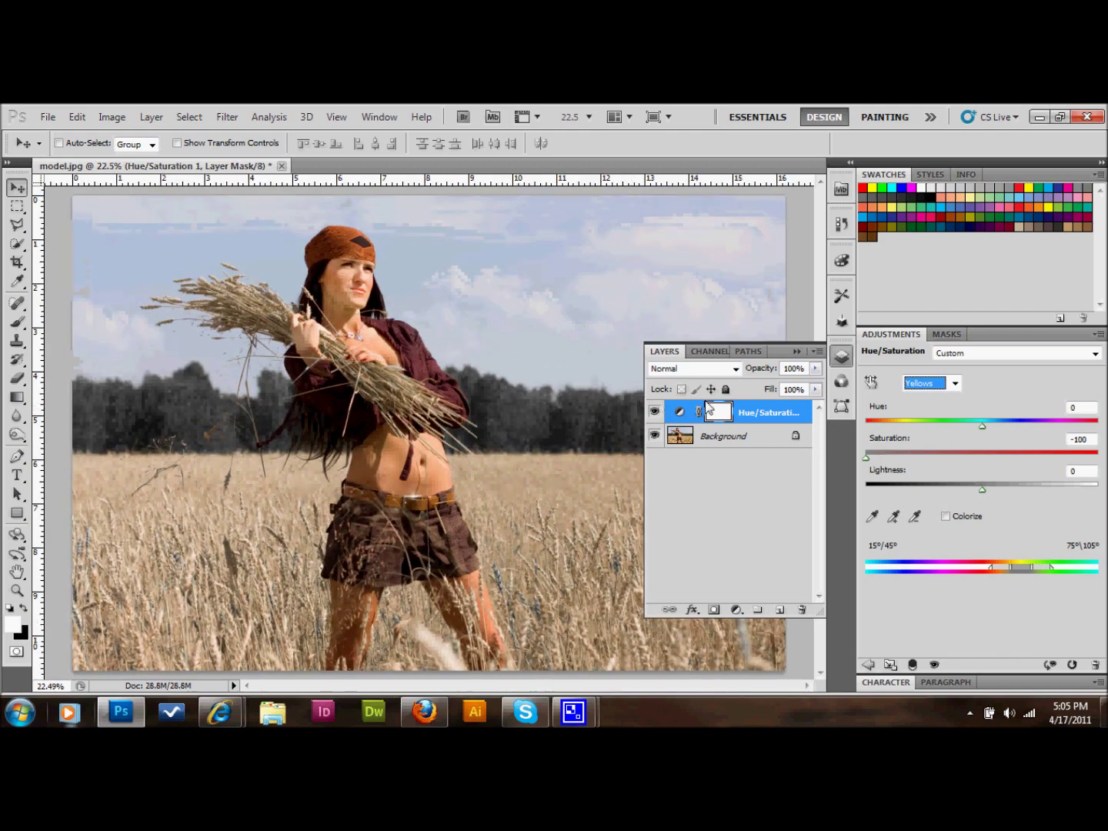
Lower Greens saturation to -93 and desaturate the Cyans.
click(947, 384)
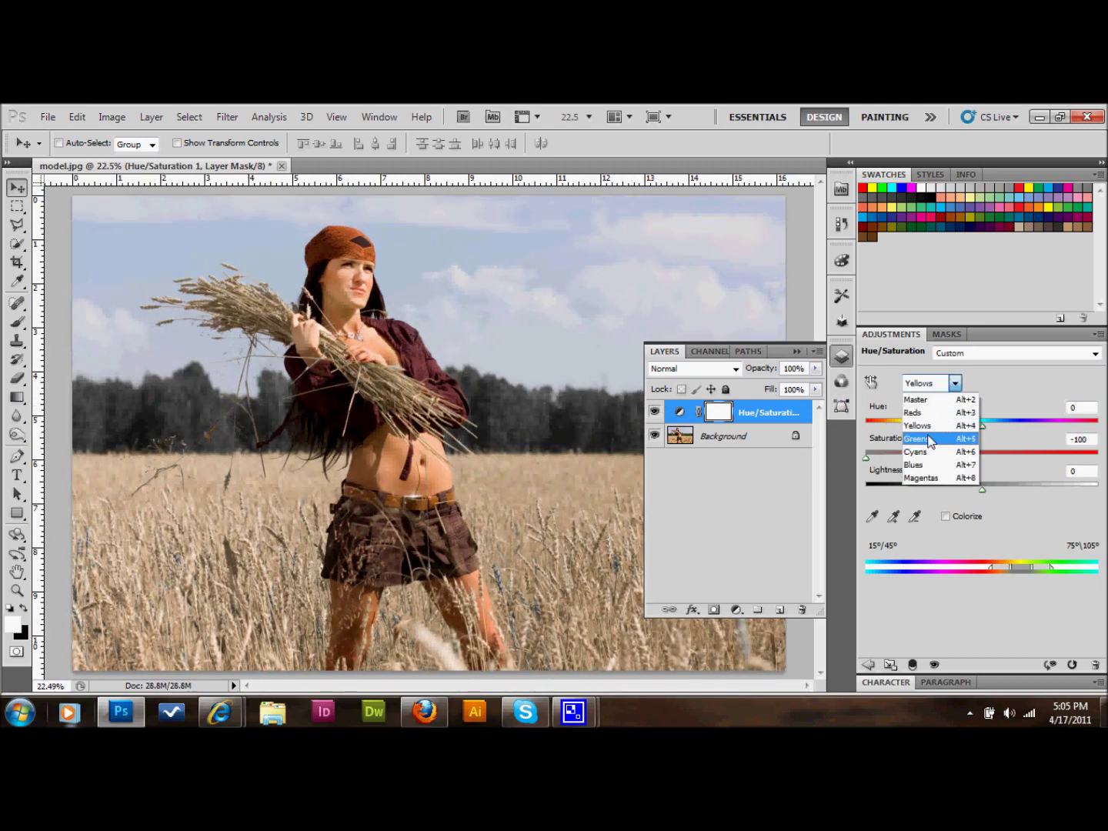
click(944, 439)
drag(983, 460, 850, 475)
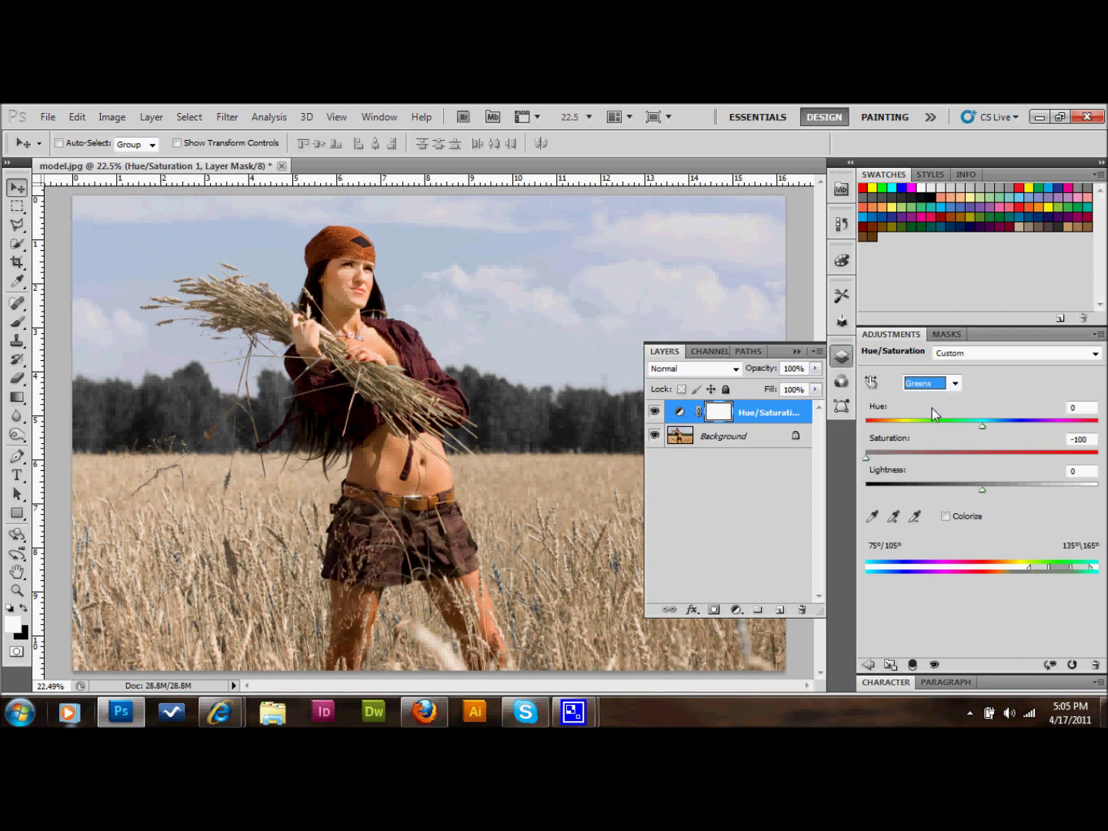
click(954, 384)
click(935, 450)
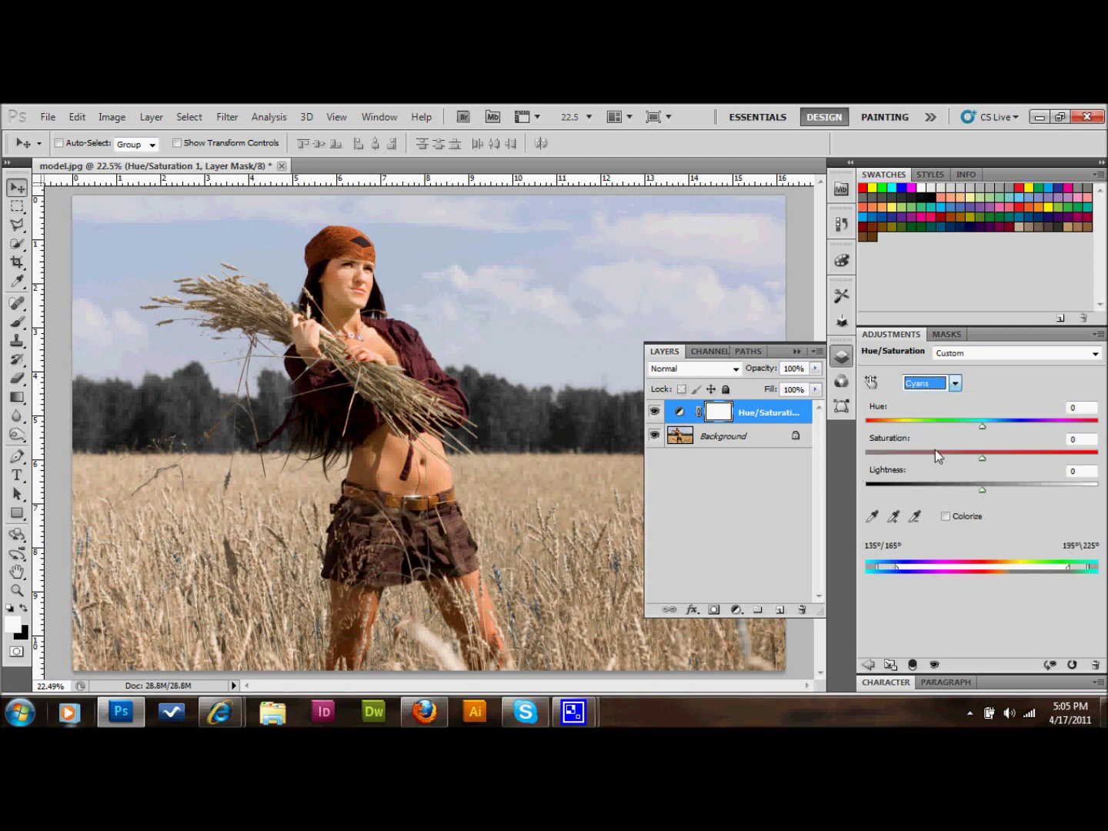
drag(984, 456, 825, 453)
Lower Blues saturation to -89 and Magentas to -100.
click(954, 383)
click(949, 465)
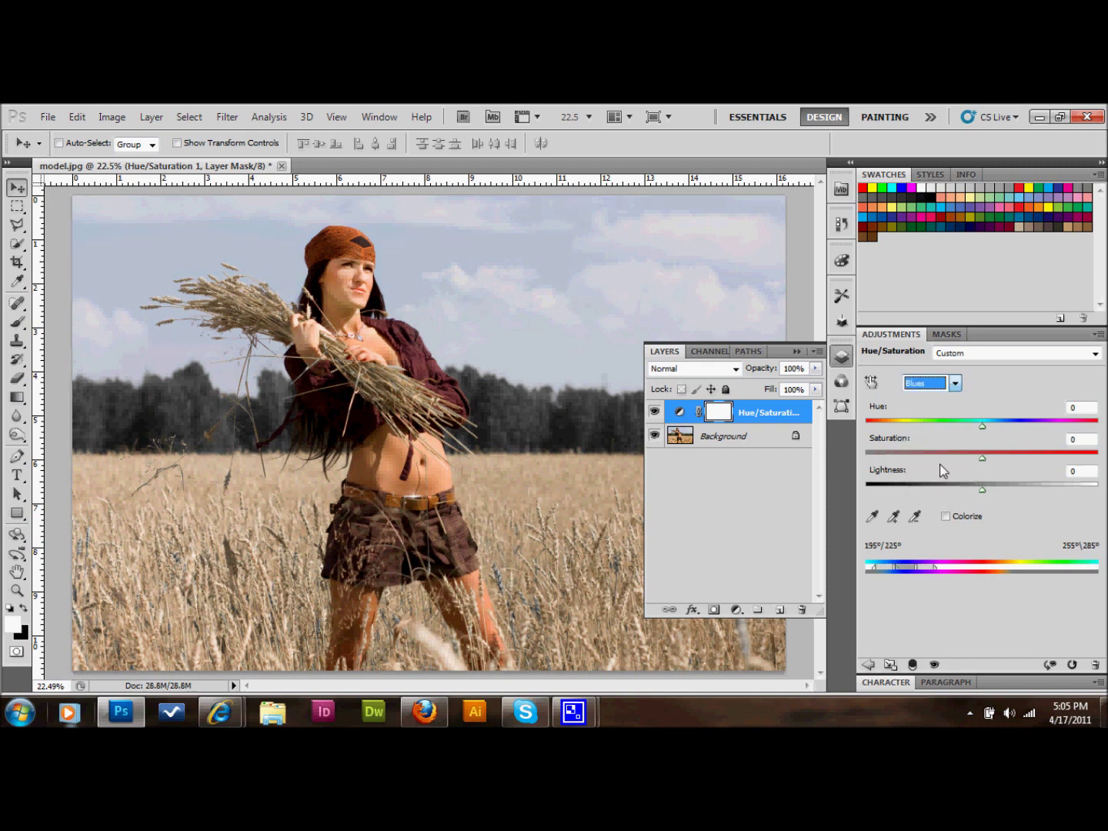
drag(981, 457, 861, 462)
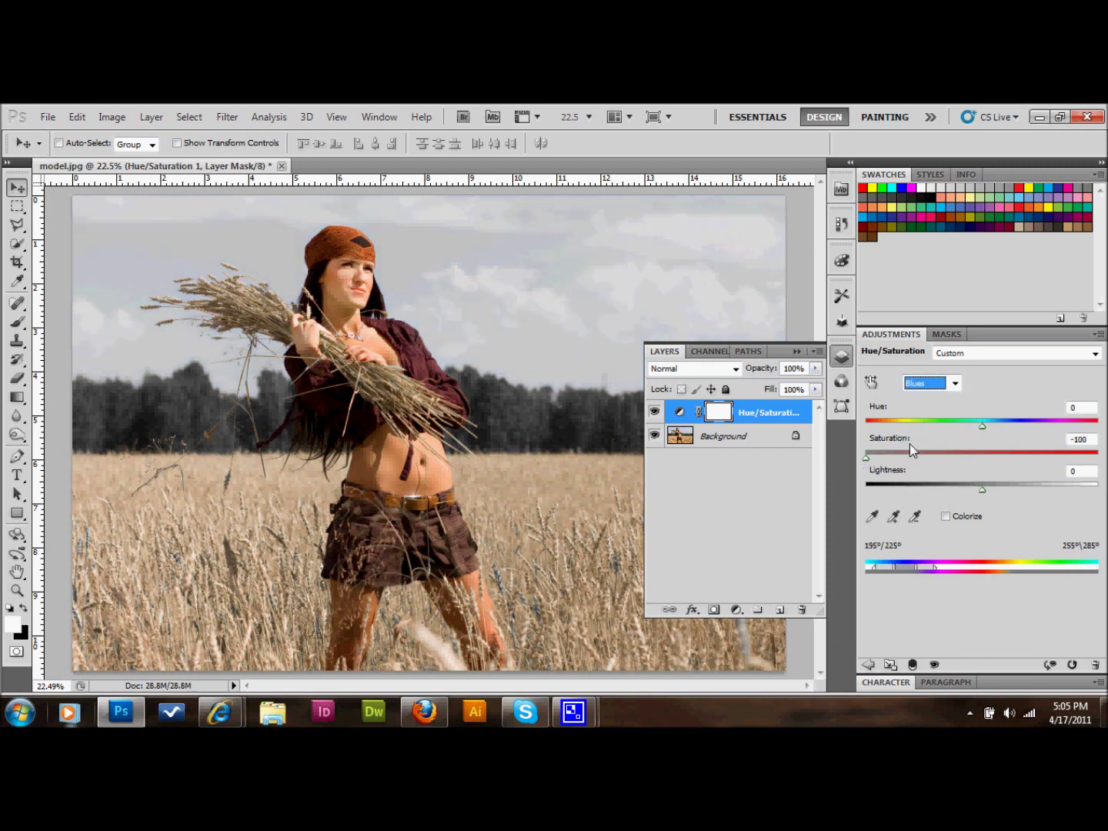
click(955, 384)
click(938, 479)
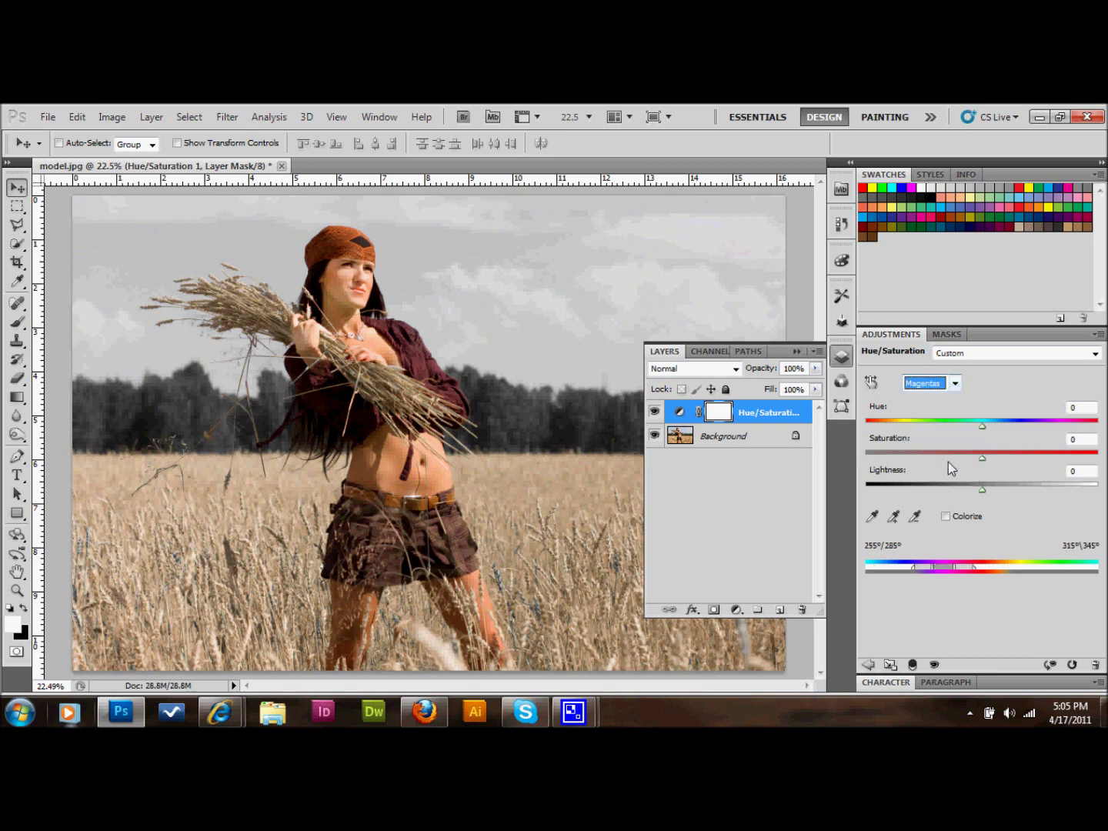
drag(980, 456, 851, 461)
Bring up the adjustment layer list again for a second adjustment layer.
click(736, 611)
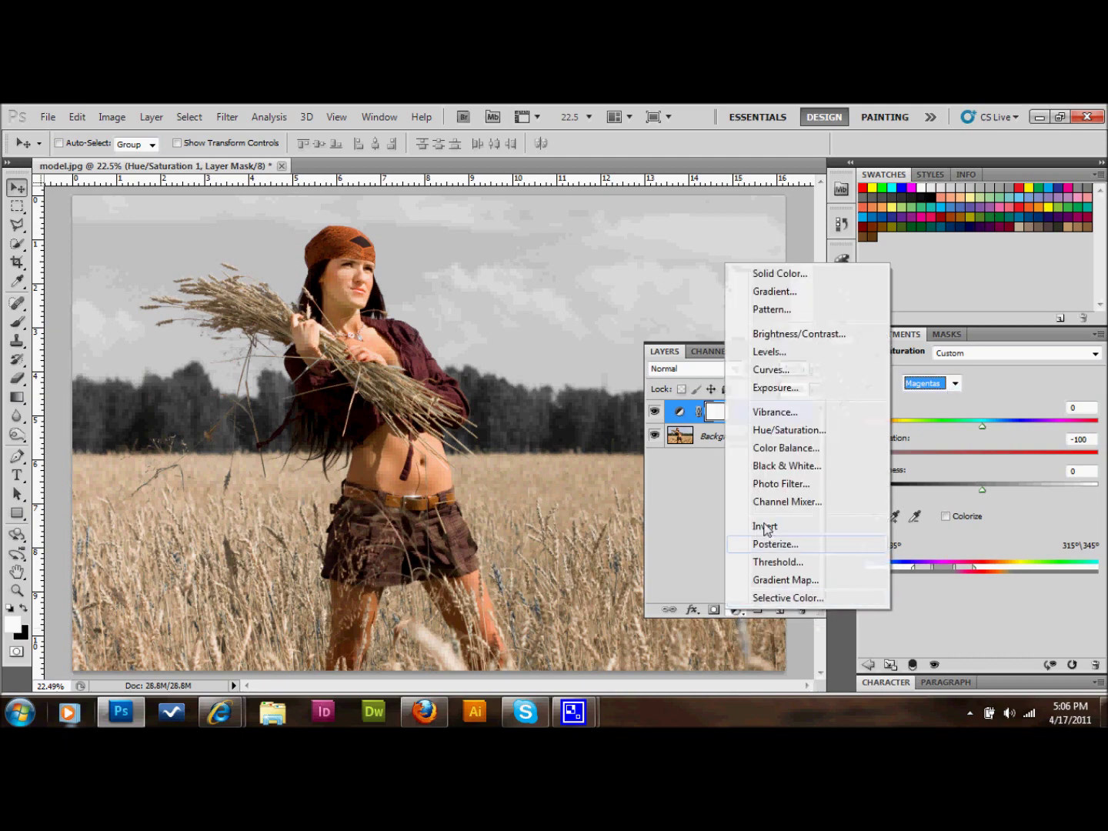
Add a Black & White layer: Reds 168, Yellows -72, Greens -68, Magentas -67, Tint left off.
click(787, 467)
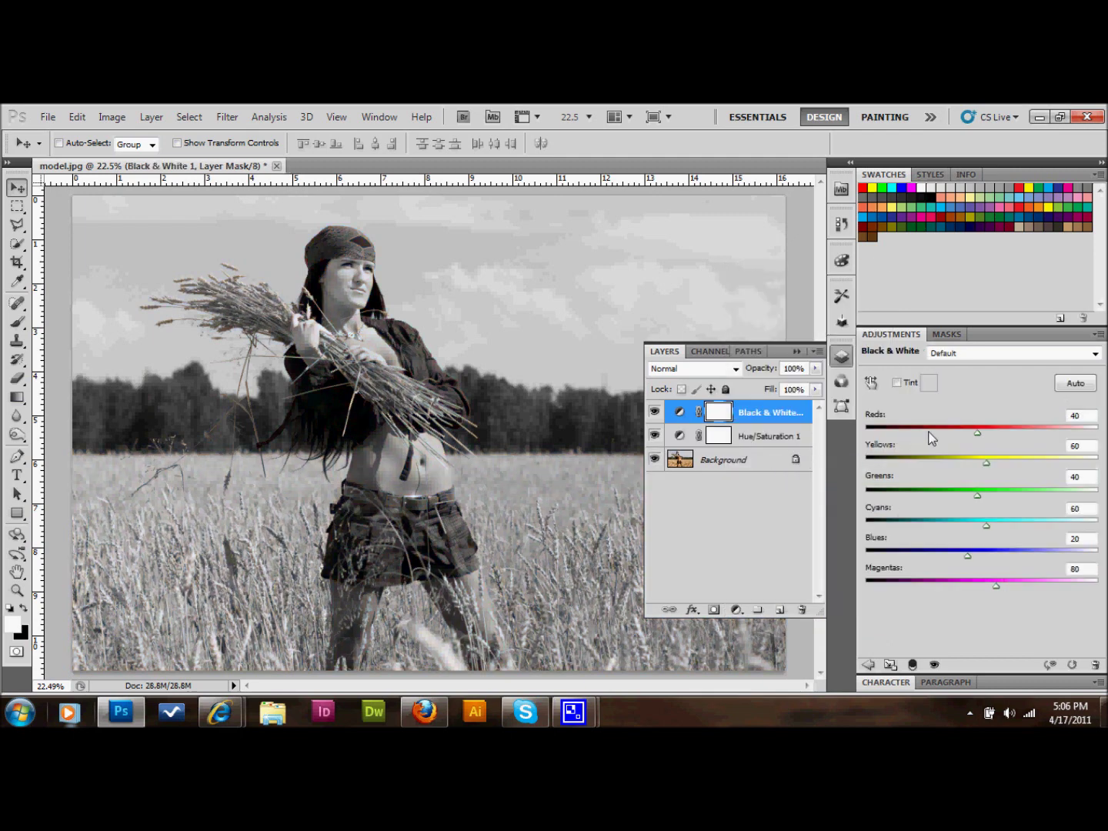
drag(975, 432, 1038, 434)
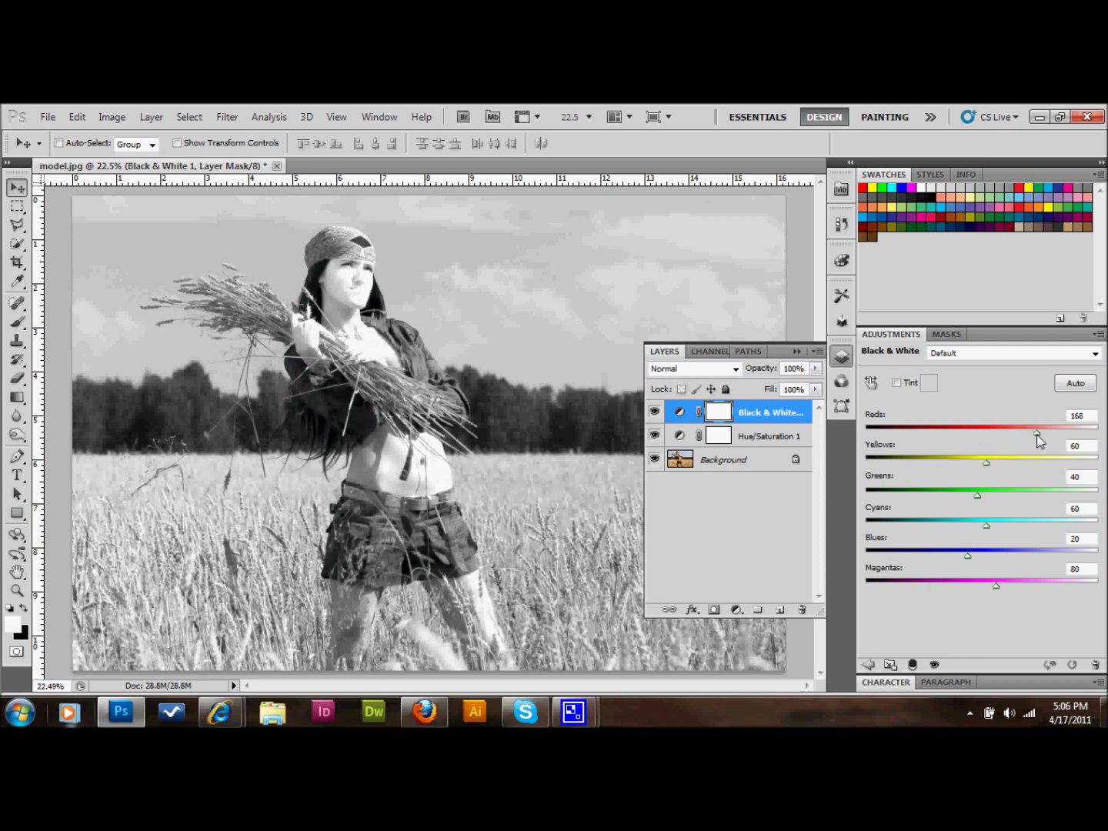
drag(980, 463, 932, 563)
drag(997, 588, 929, 588)
drag(928, 464, 928, 557)
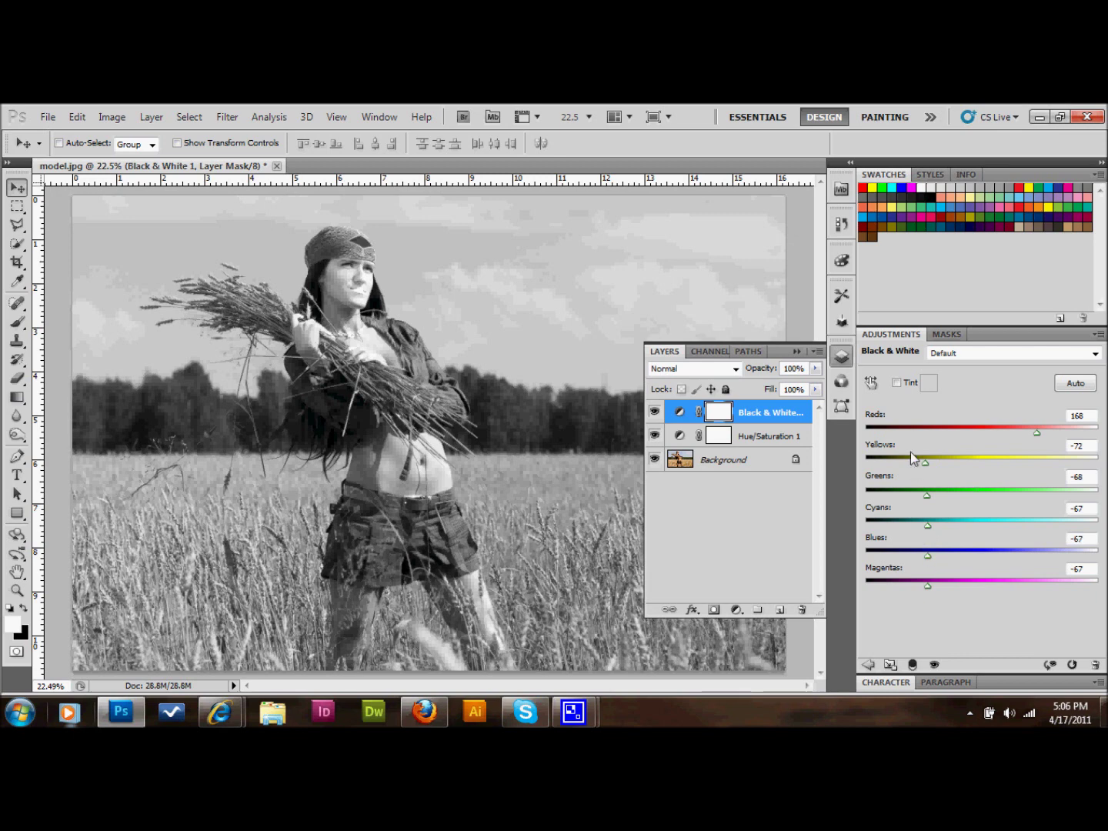
click(897, 383)
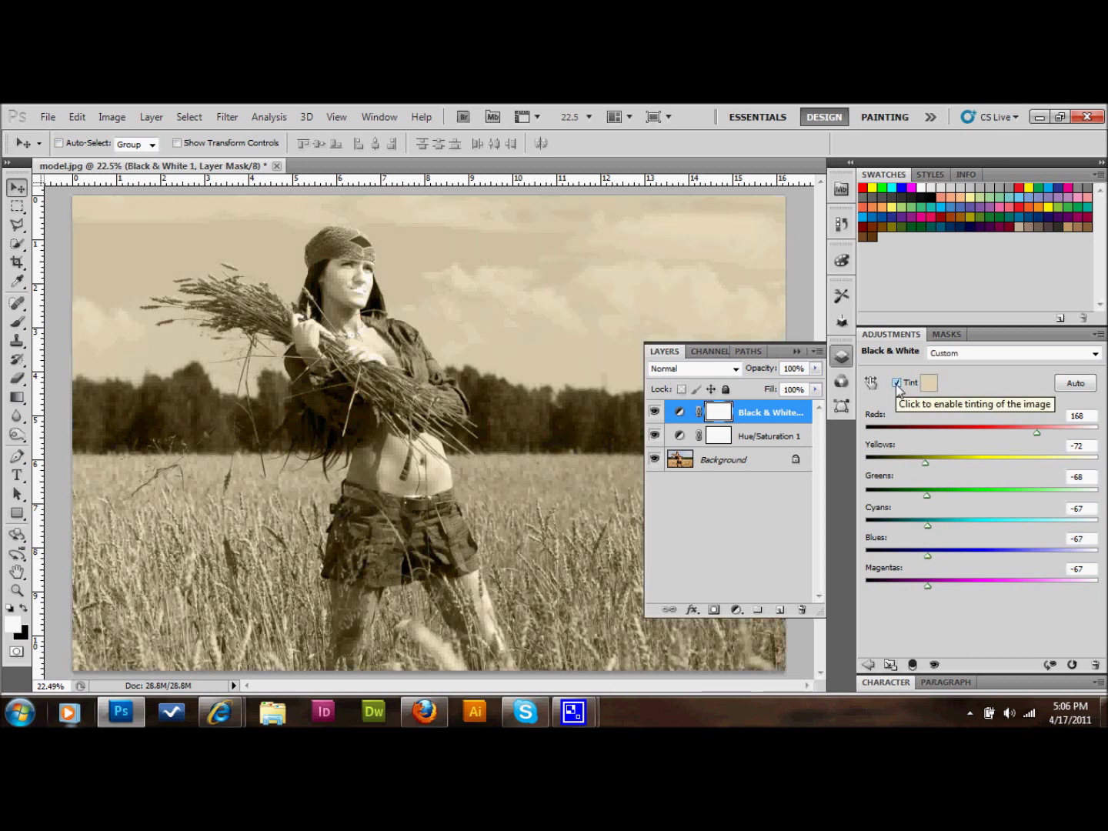
click(897, 385)
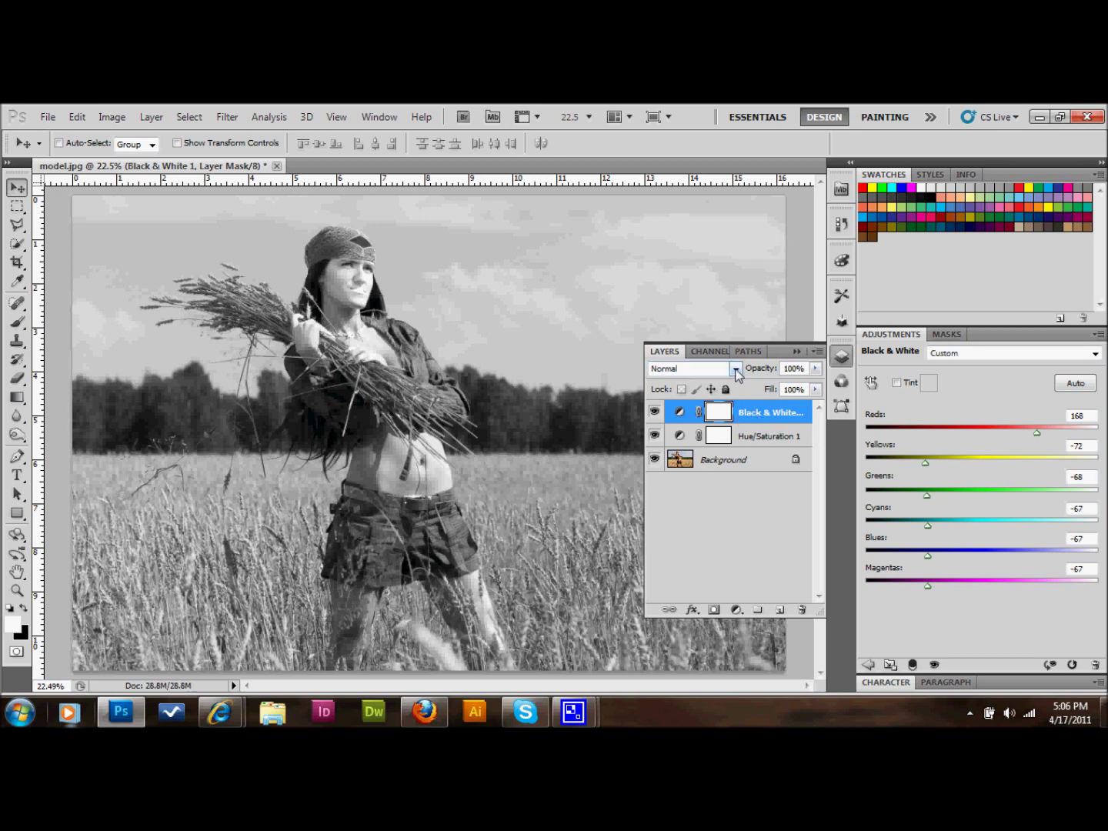
Set the Black & White layer's blend mode to Overlay and collapse the Layers panel.
click(738, 370)
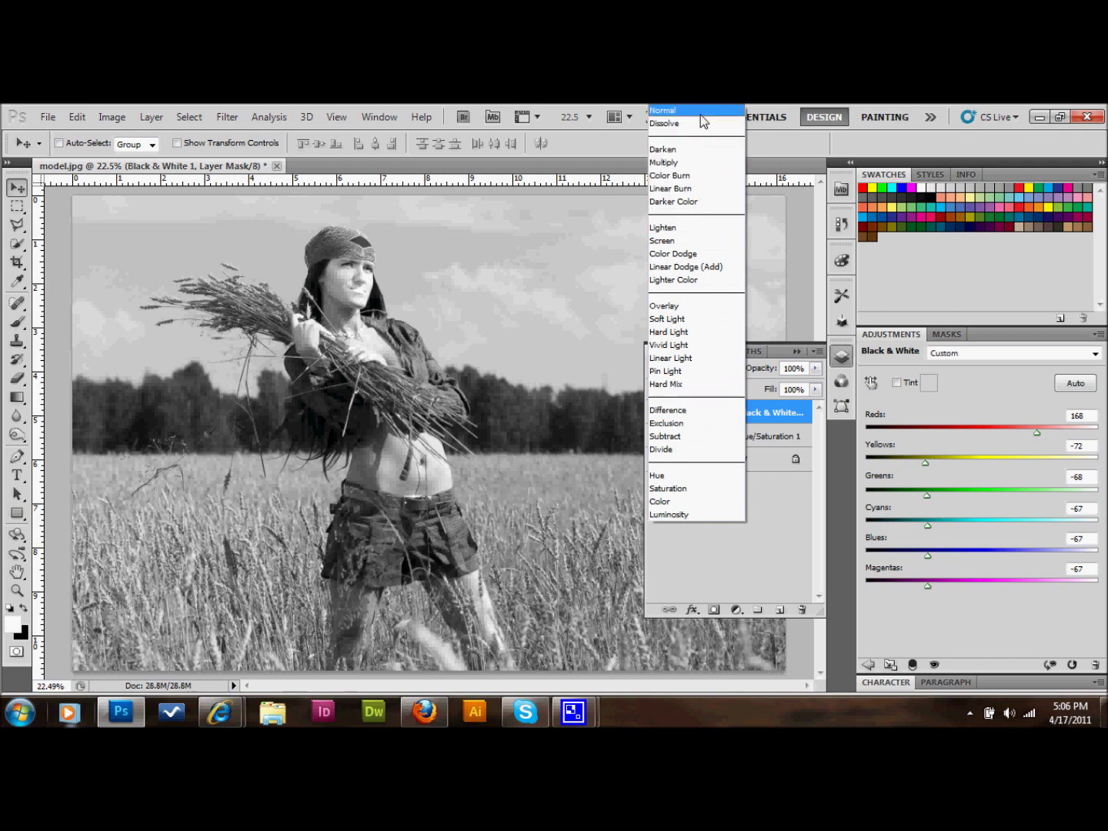
click(700, 308)
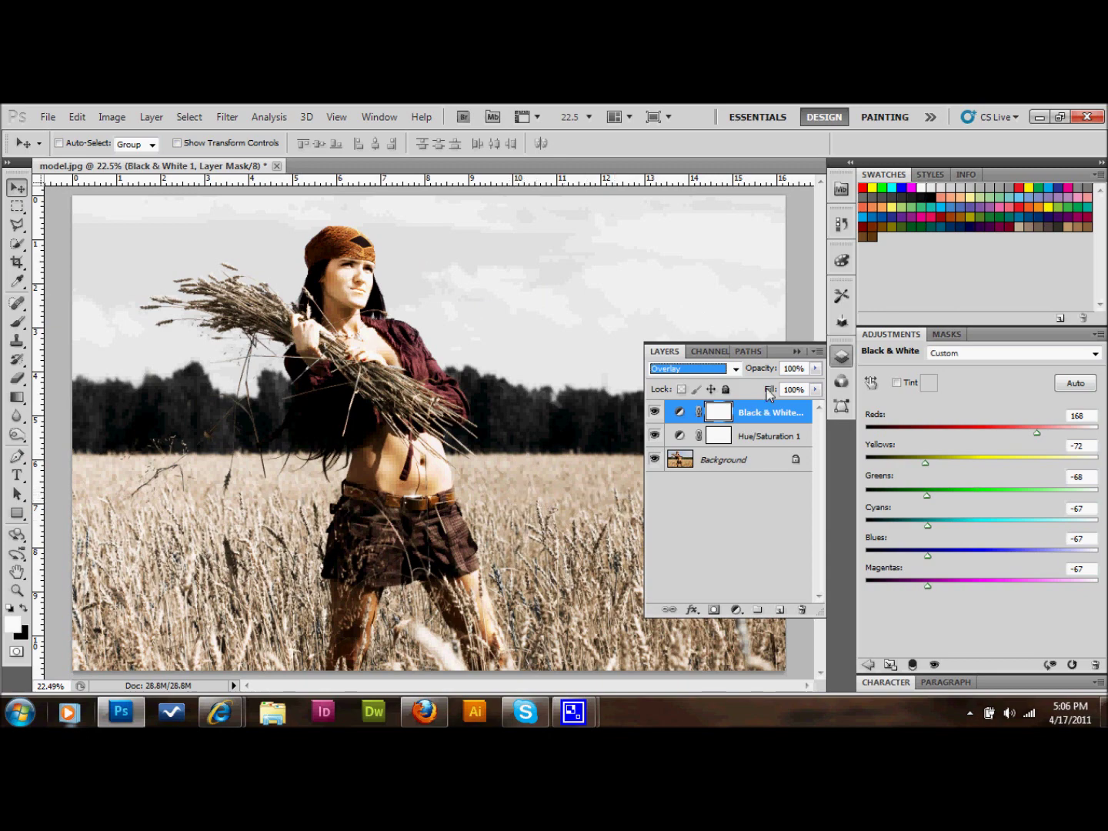
click(796, 352)
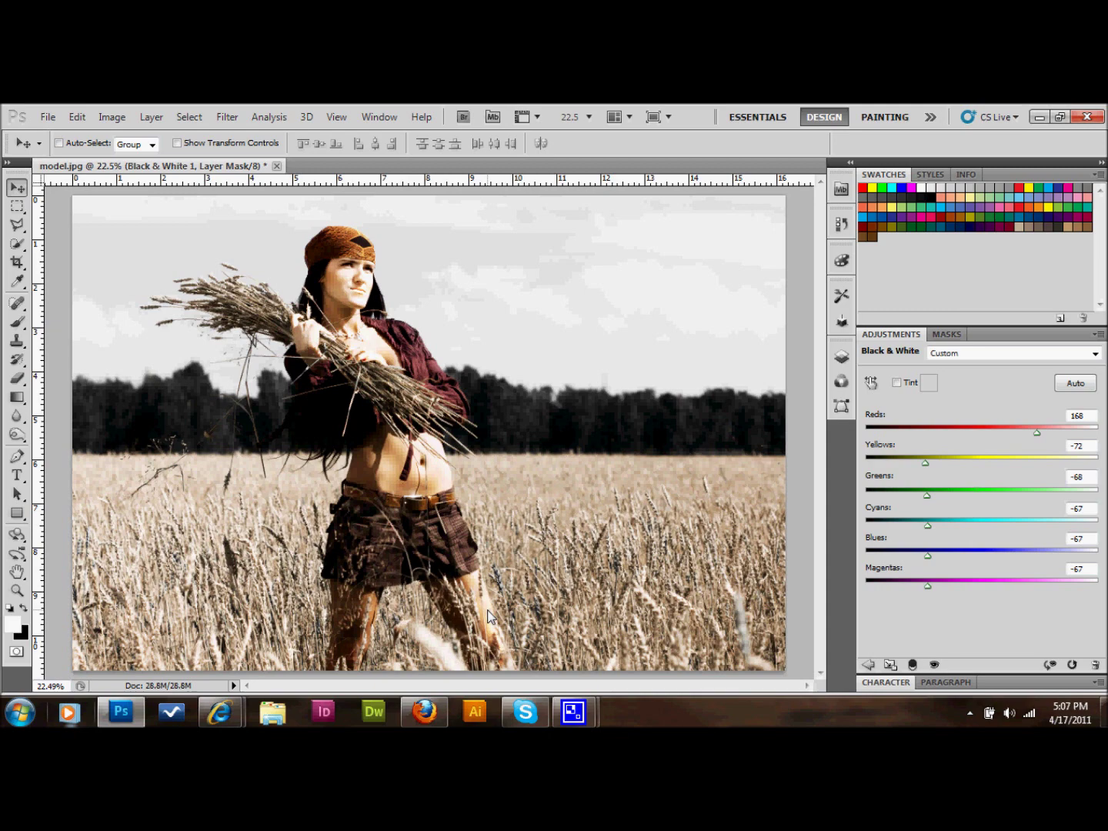
click(841, 364)
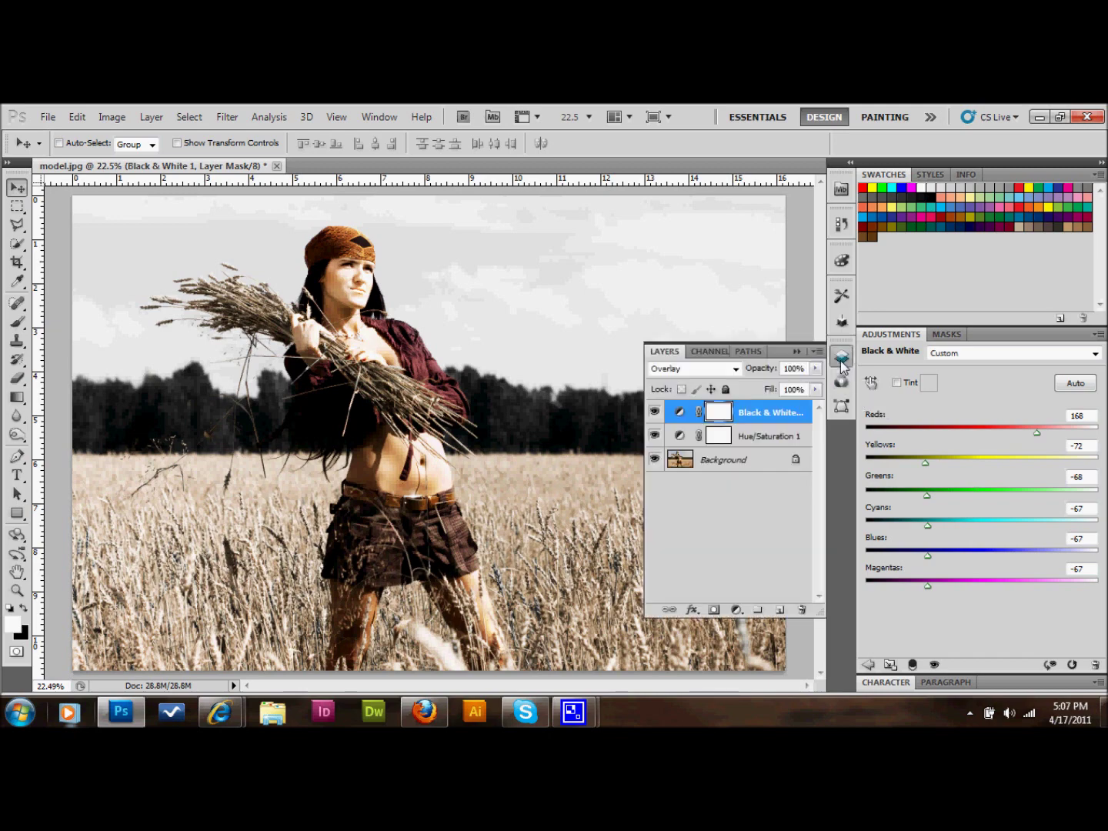
click(897, 384)
click(898, 383)
click(797, 355)
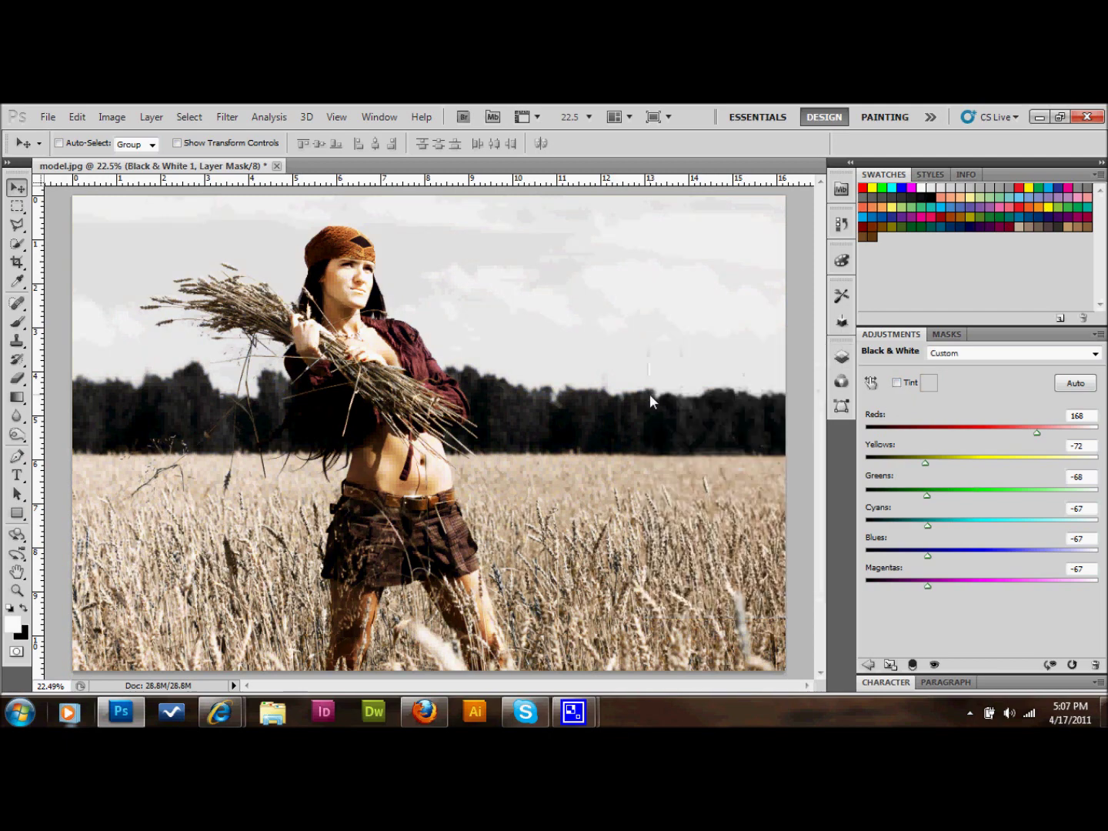